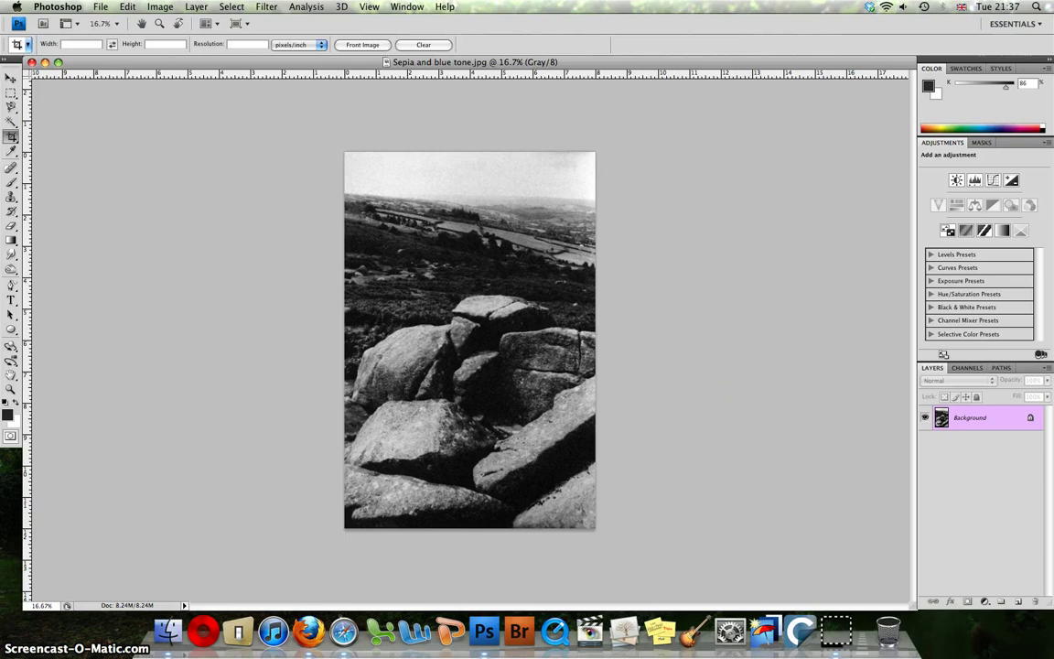
Step: Switch the workspace to Essentials (Default)
left_click(407, 6)
mouse_move(427, 34)
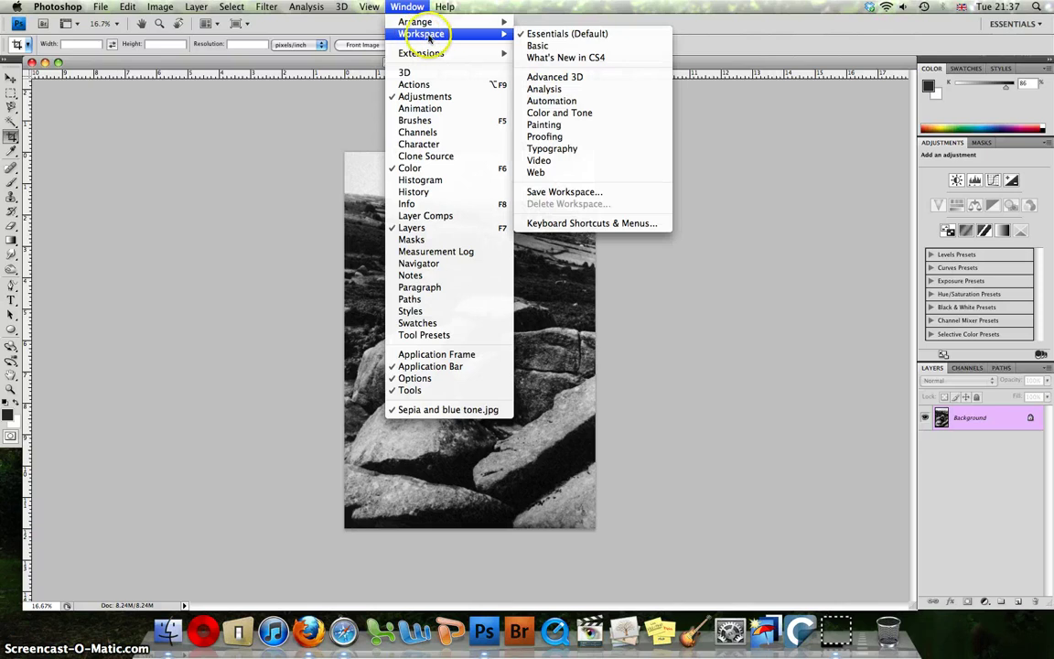
left_click(619, 34)
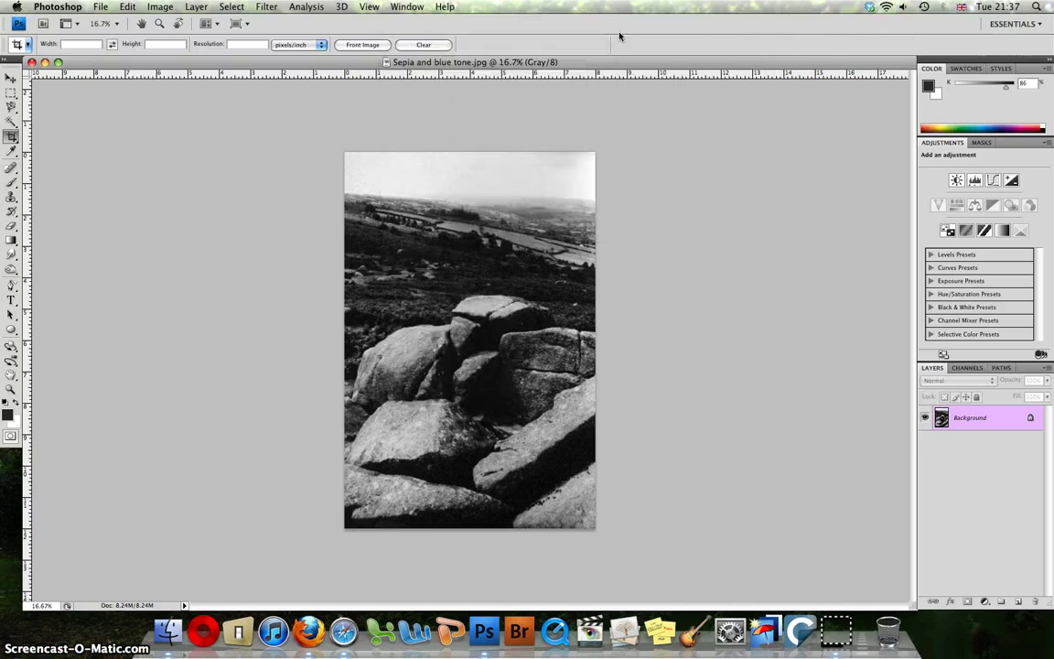
left_click(661, 132)
left_click(676, 173)
Step: Convert the grayscale photo to 8-bit RGB Color mode
left_click(159, 7)
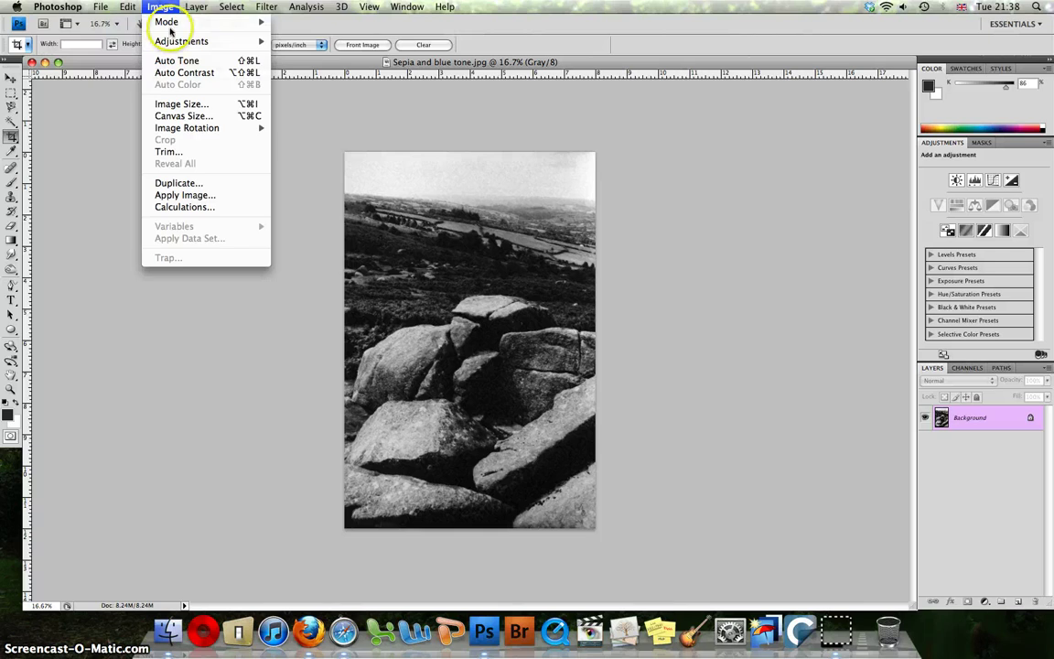
mouse_move(228, 22)
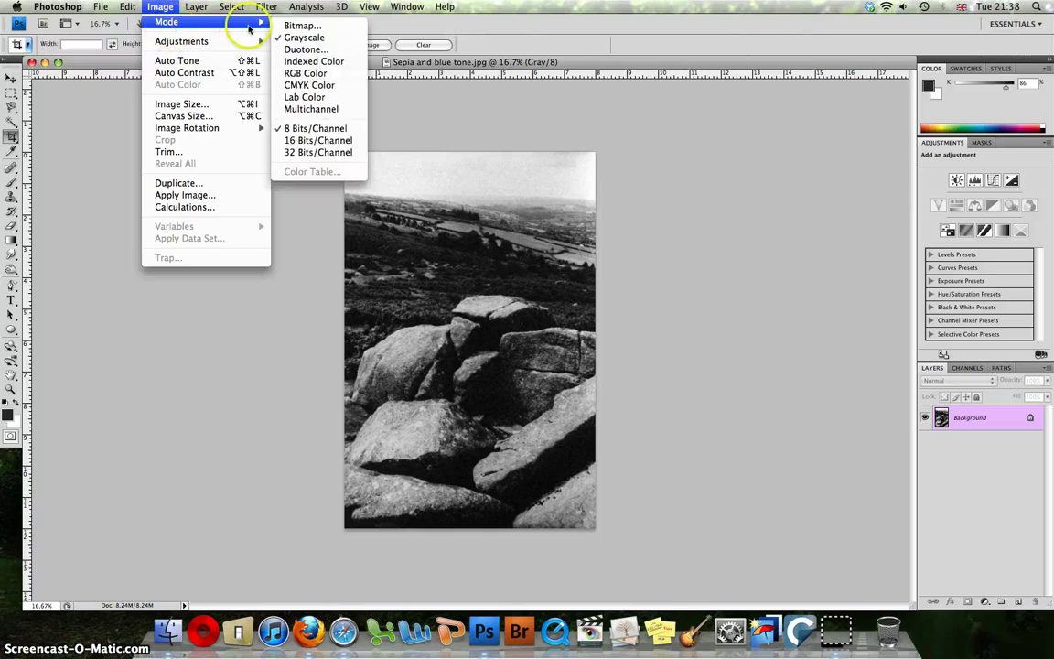
left_click(335, 74)
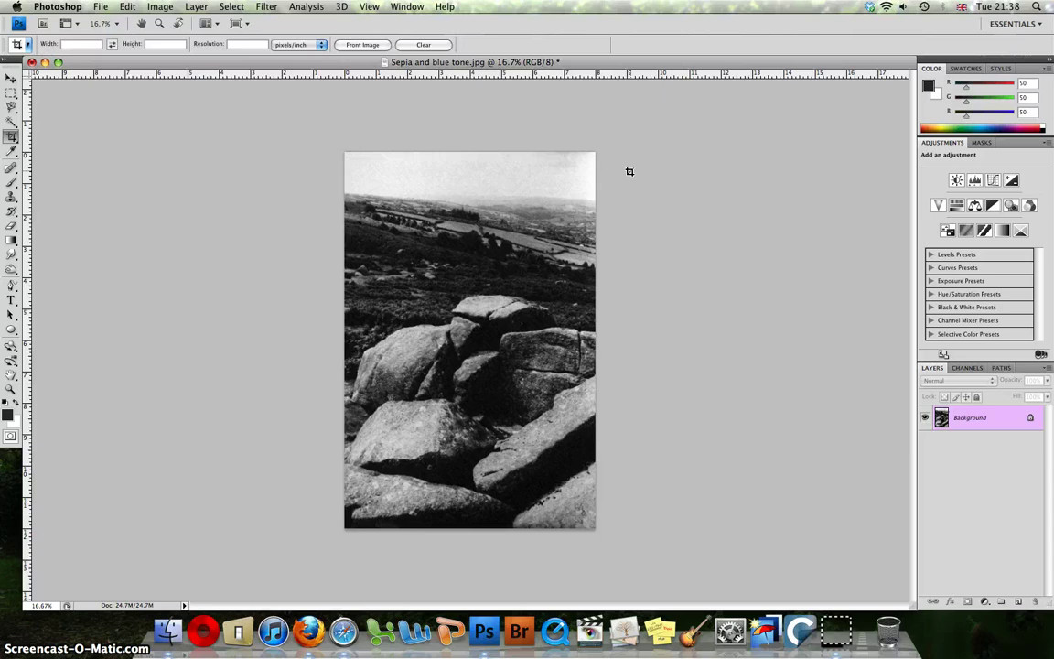
left_click(781, 182)
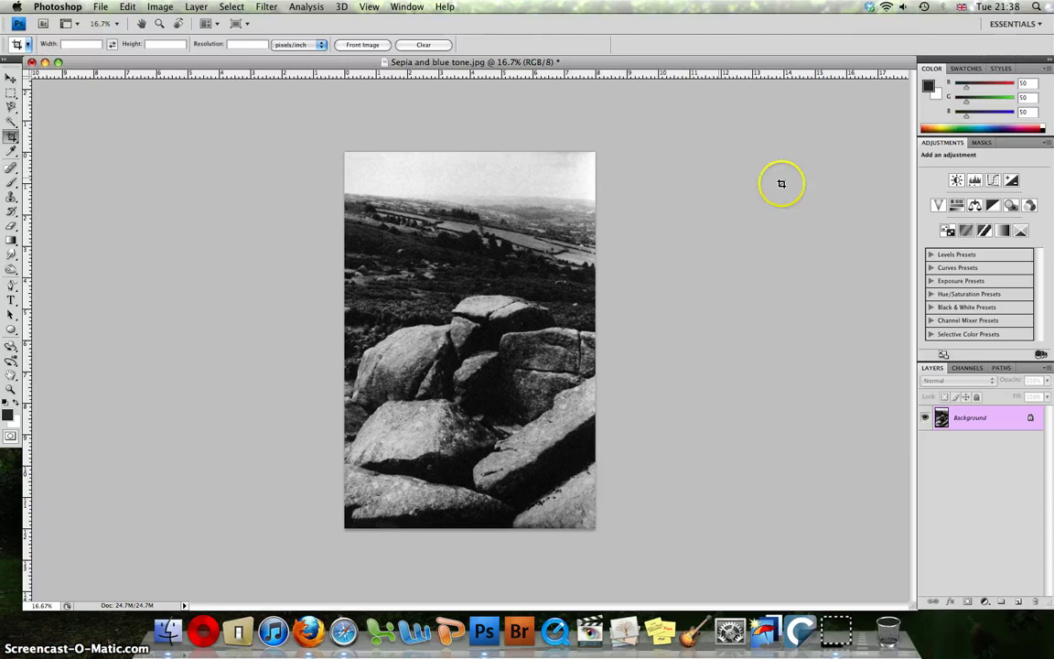
left_click(1011, 206)
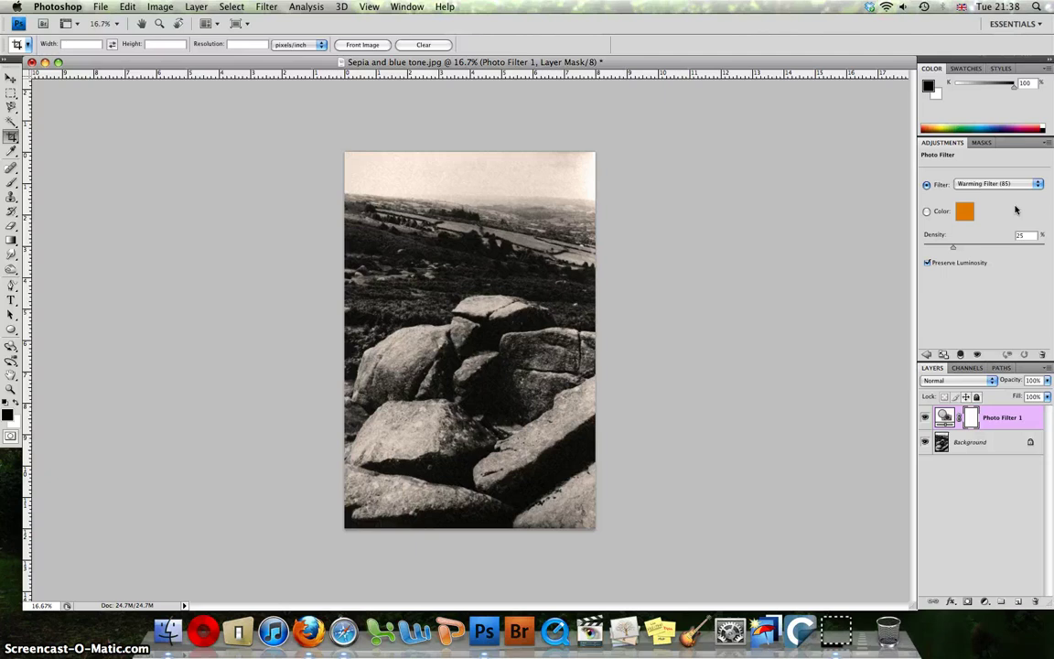
left_click(1035, 184)
left_click_drag(1031, 188, 1006, 296)
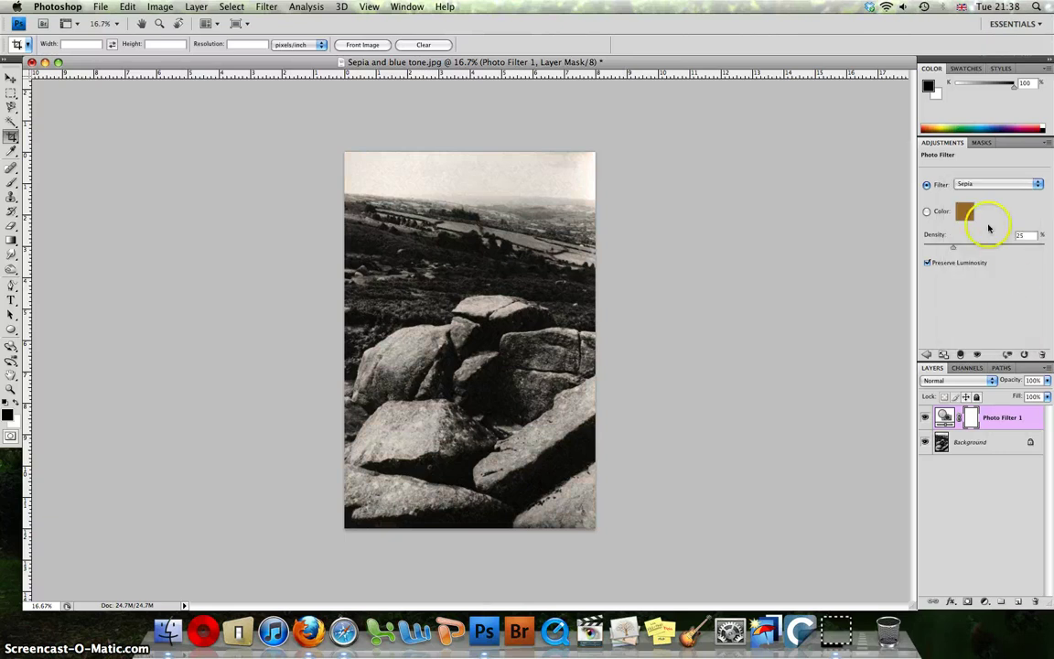
mouse_move(952, 247)
left_mouse_down()
mouse_move(985, 248)
mouse_move(966, 247)
left_mouse_up()
left_click(926, 355)
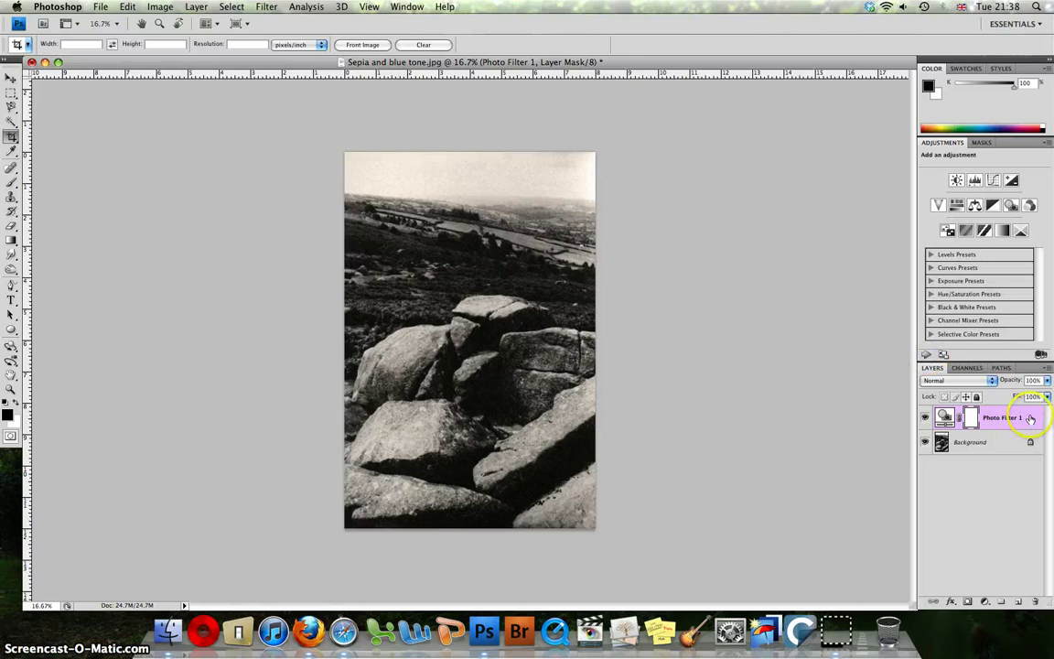
left_click_drag(1030, 418, 1035, 600)
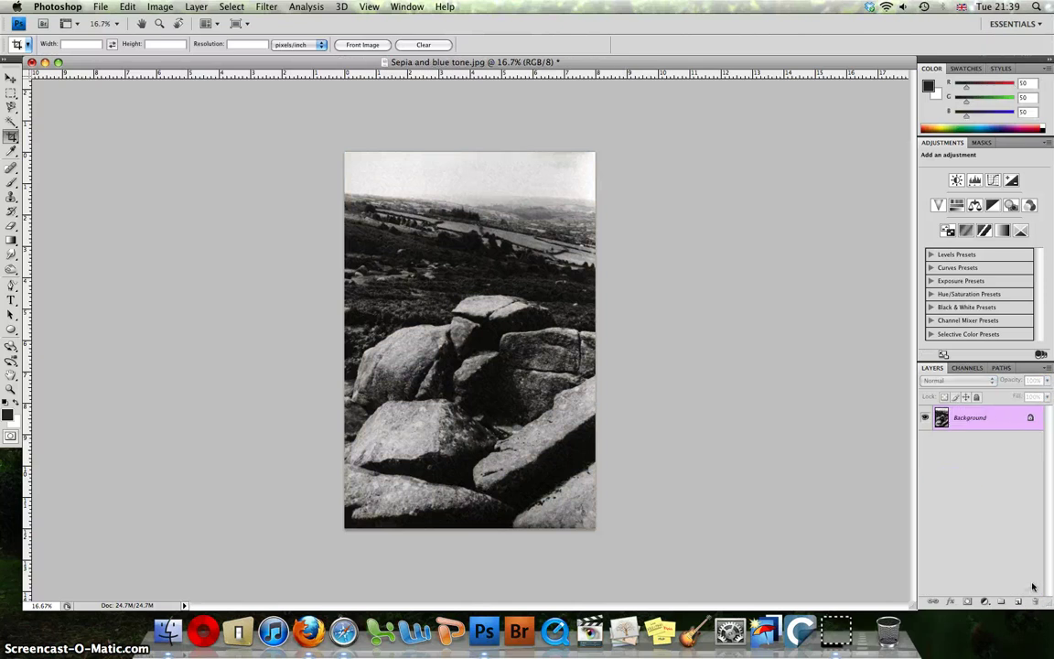
Step: Add a Curves adjustment layer and pull the Blue channel midtones down
left_click(995, 181)
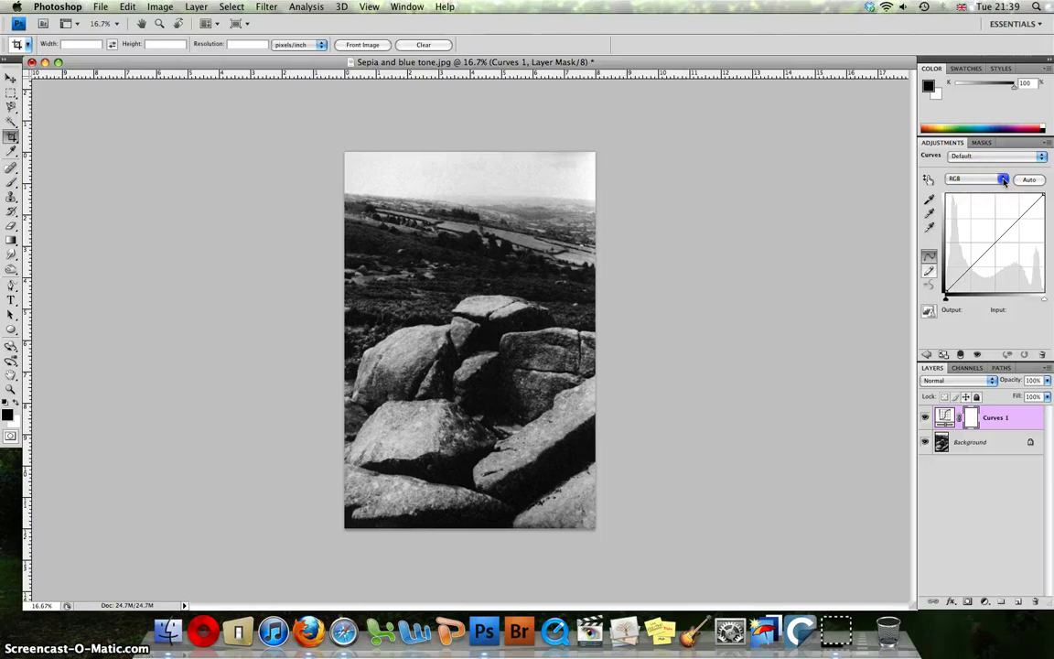
left_click(1001, 180)
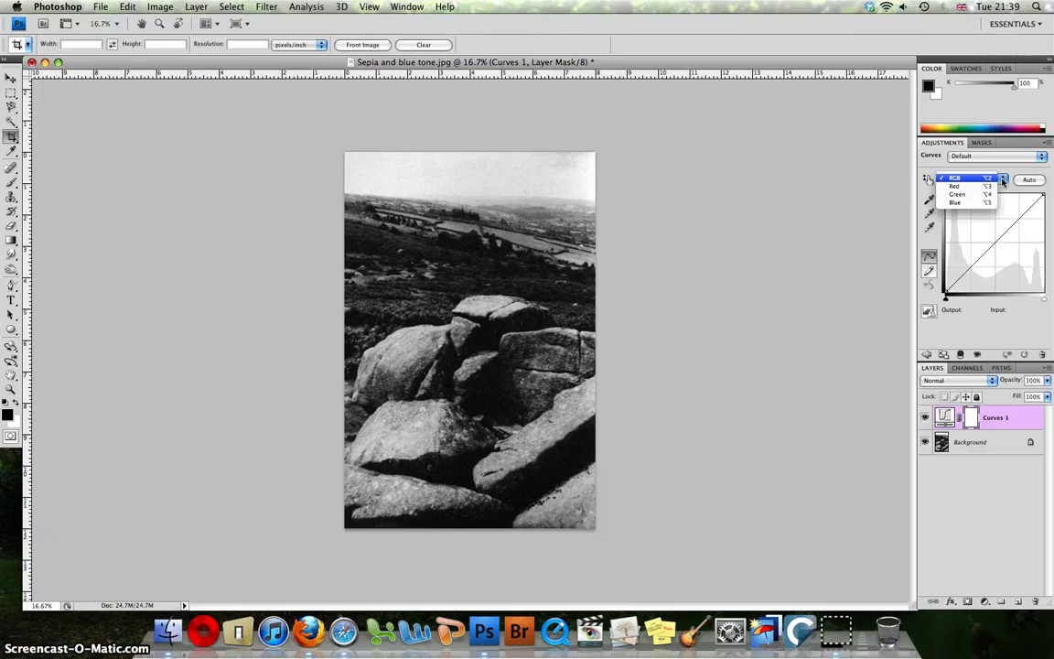
left_click(985, 203)
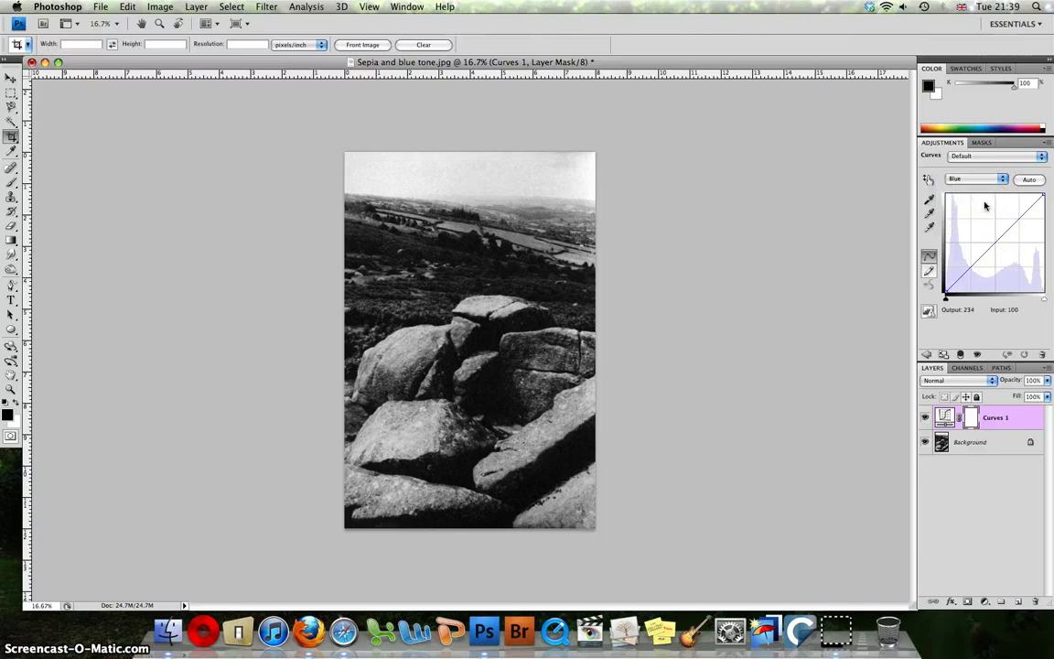
left_click(993, 243)
left_click_drag(994, 242, 1011, 254)
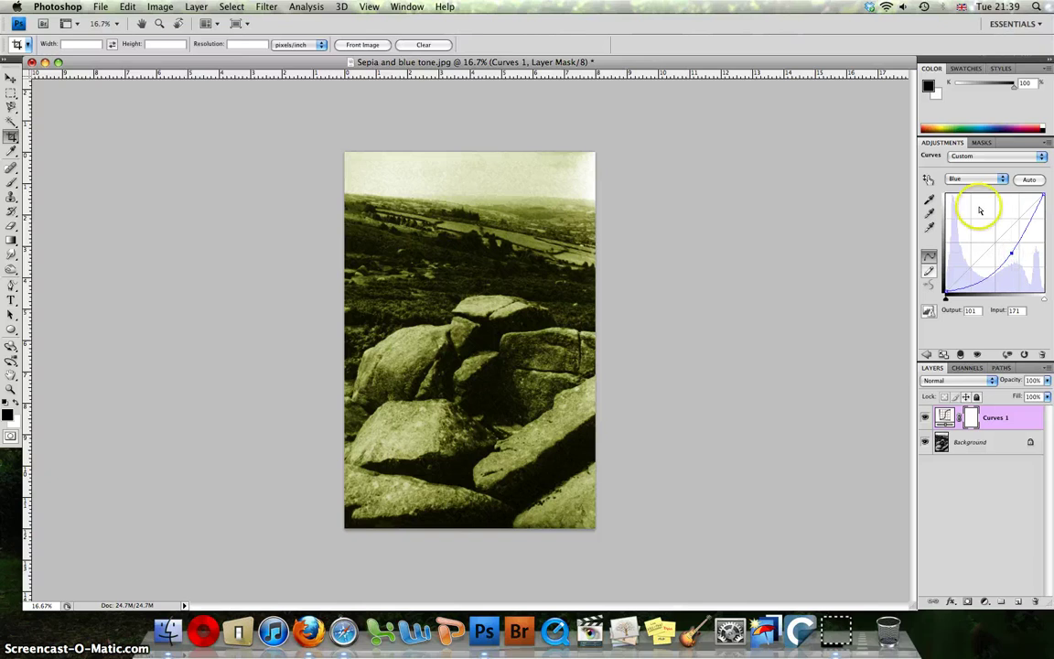
Step: Raise the Red curve midtones (112→154) for sepia and set Curves 1 opacity to 57%
left_click(984, 179)
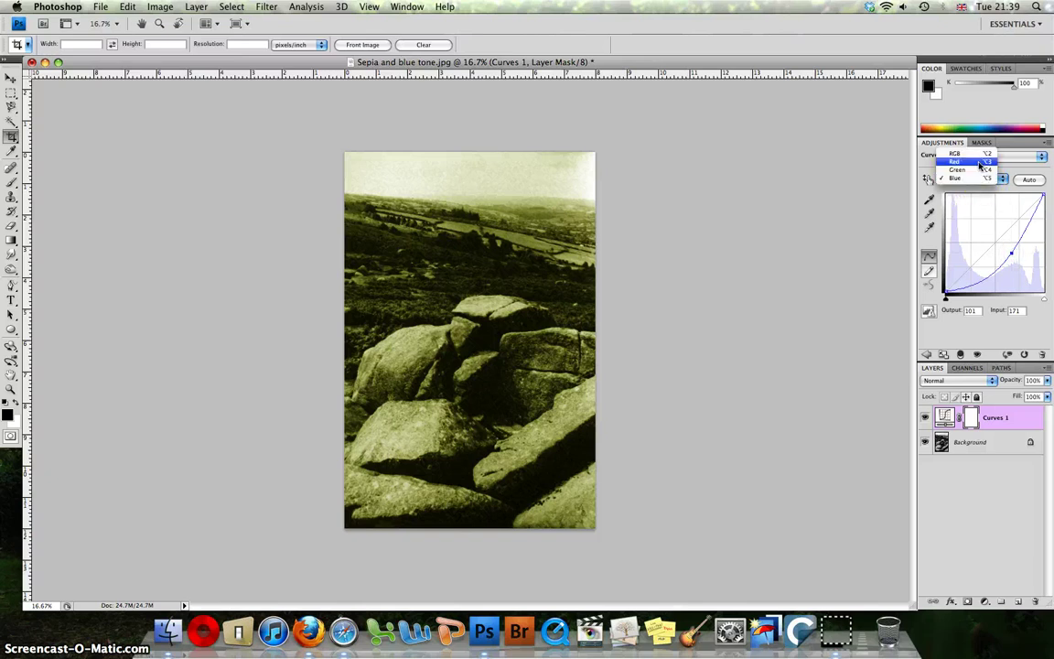
left_click(970, 162)
left_click_drag(995, 241, 988, 232)
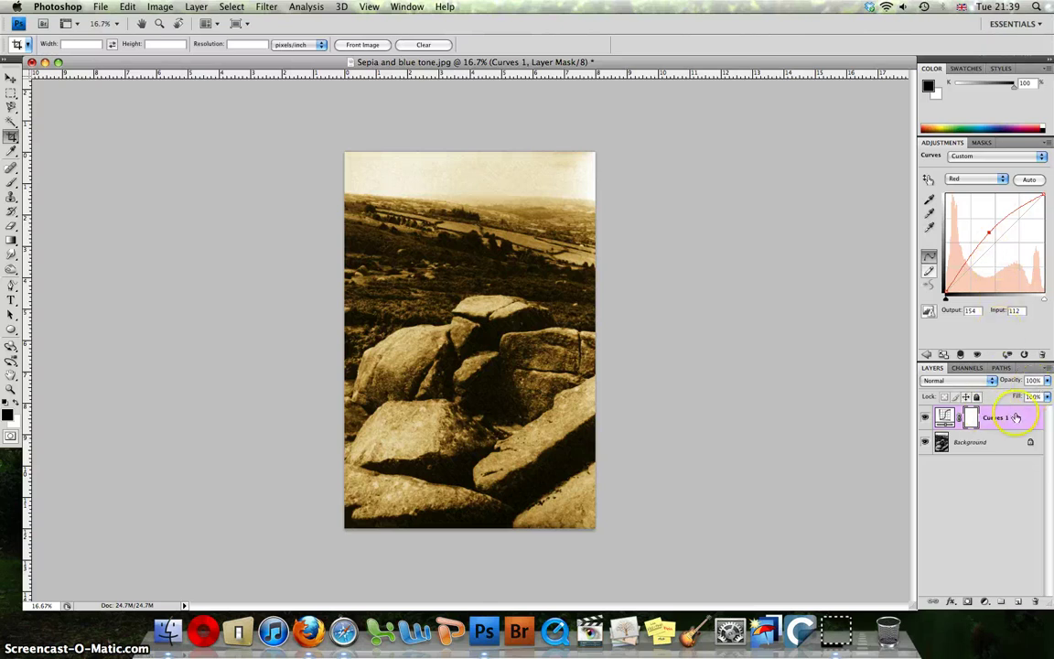
left_click(1047, 380)
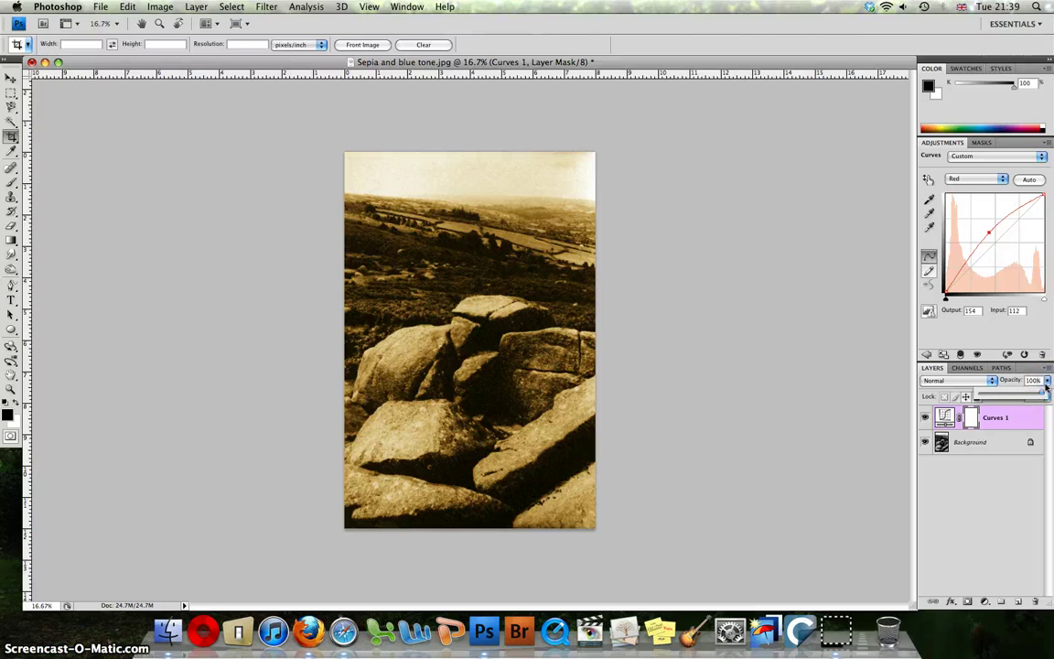
left_click_drag(1042, 394, 1015, 389)
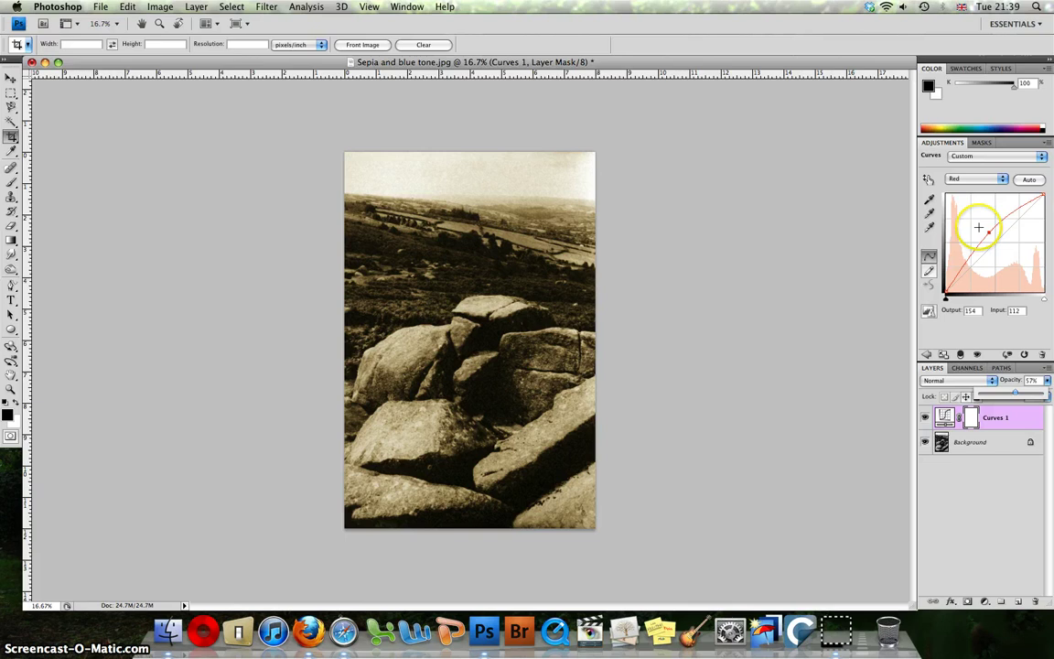
Step: Turn off Curves 1's visibility and add a default Curves 2 layer above it
left_click(926, 354)
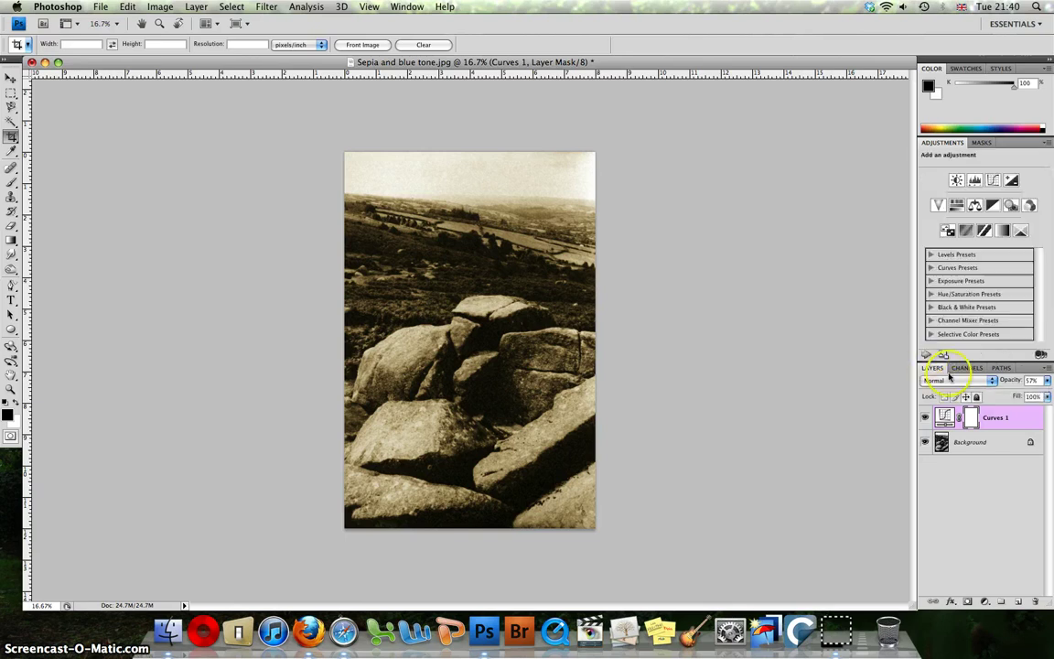
left_click(925, 418)
left_click(1026, 418)
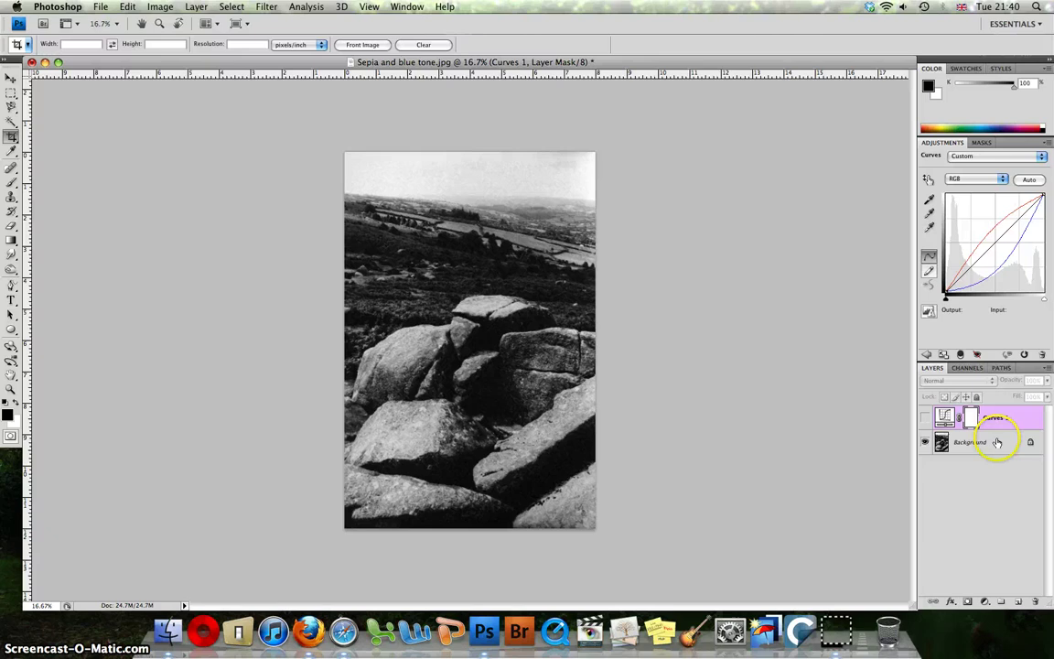
left_click(925, 355)
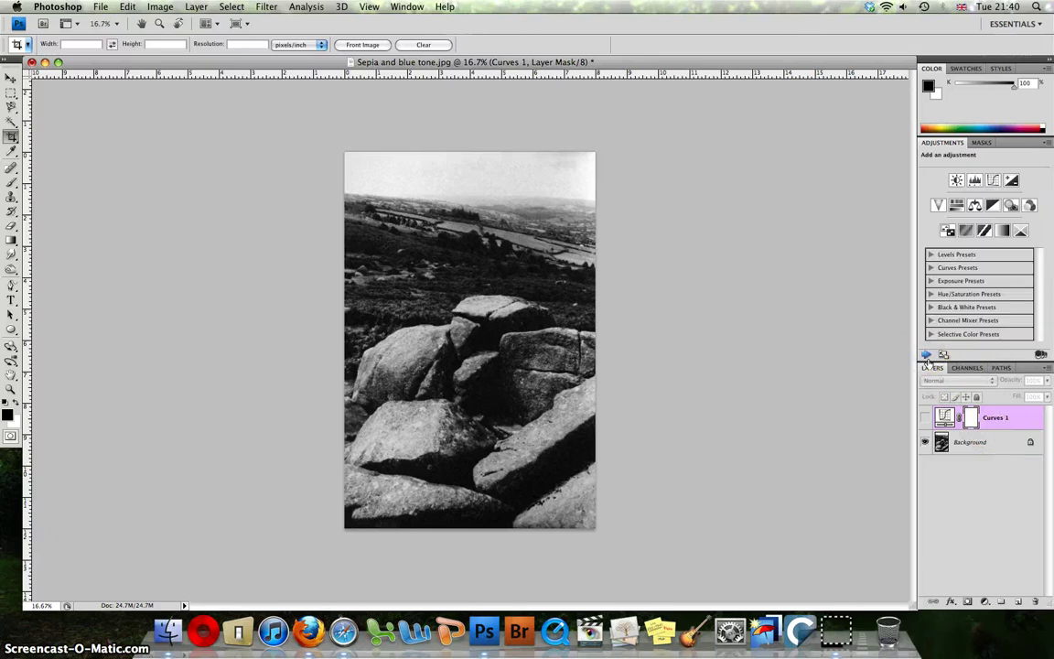
left_click(993, 180)
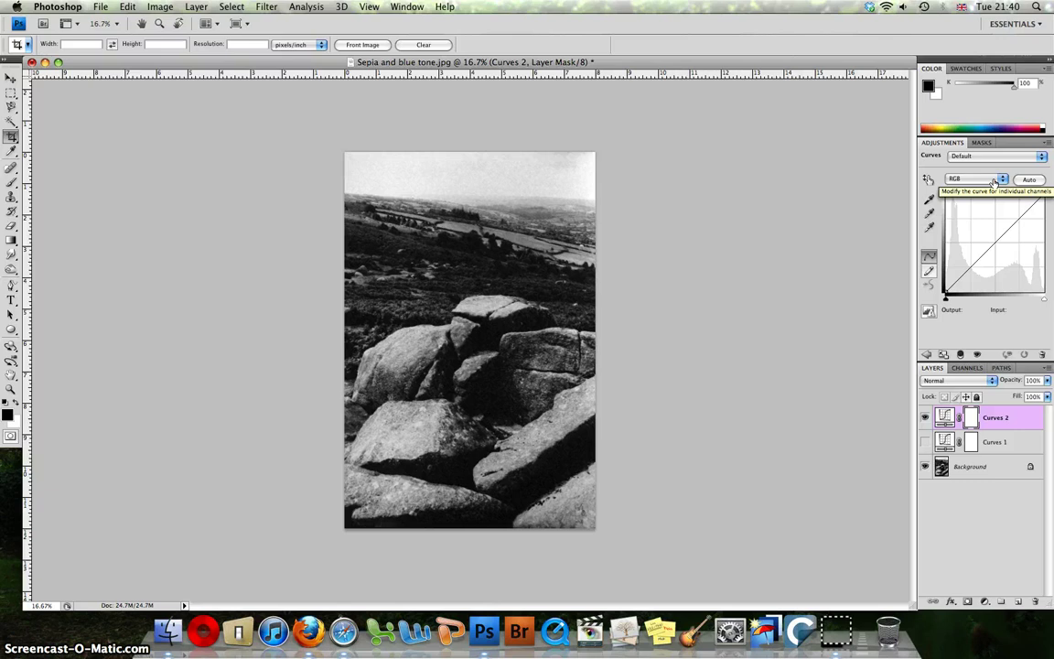
Step: Raise the midpoint of the Blue channel curve on Curves 2
left_click(997, 183)
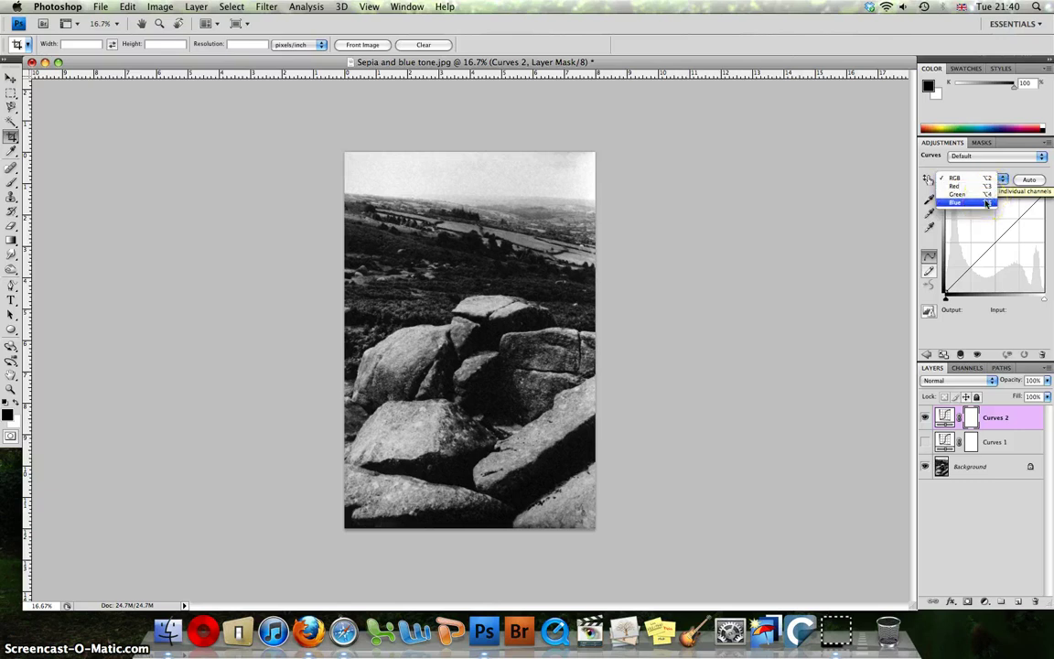
left_click(986, 202)
left_click(994, 241)
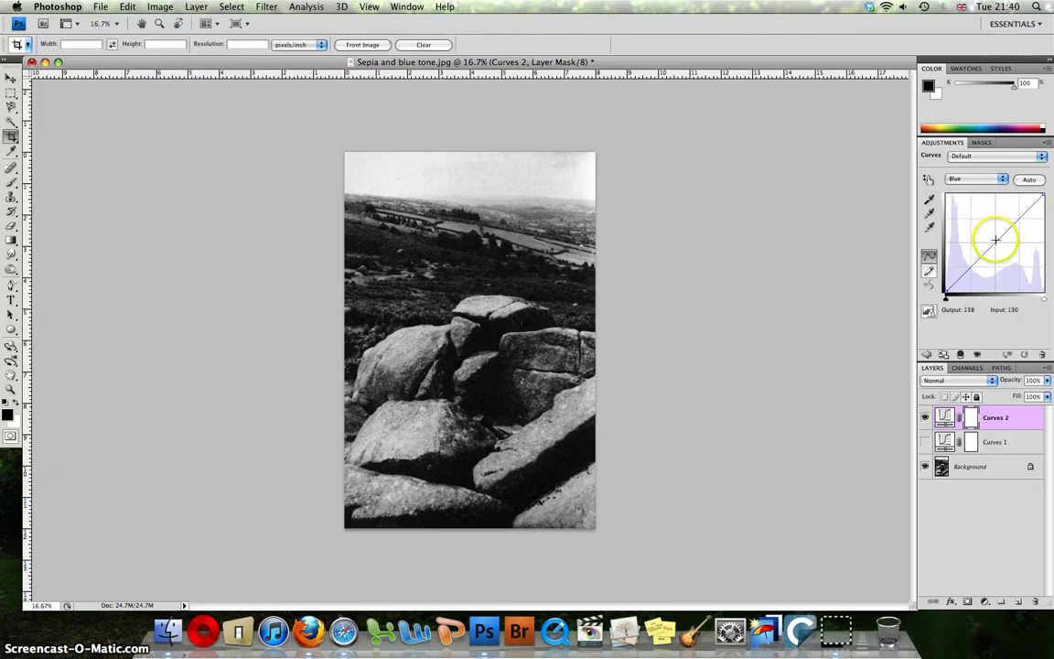
left_click_drag(995, 241, 989, 235)
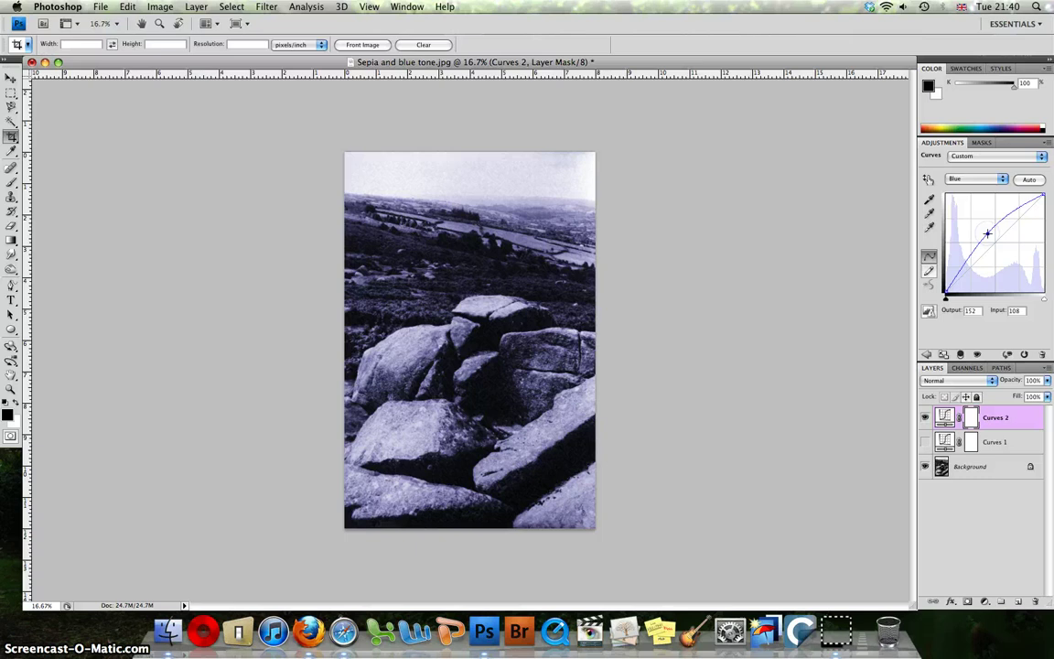
Step: Lower the Red curve (163→105) for a blue tone and set Curves 2 opacity to 61%
left_click(983, 178)
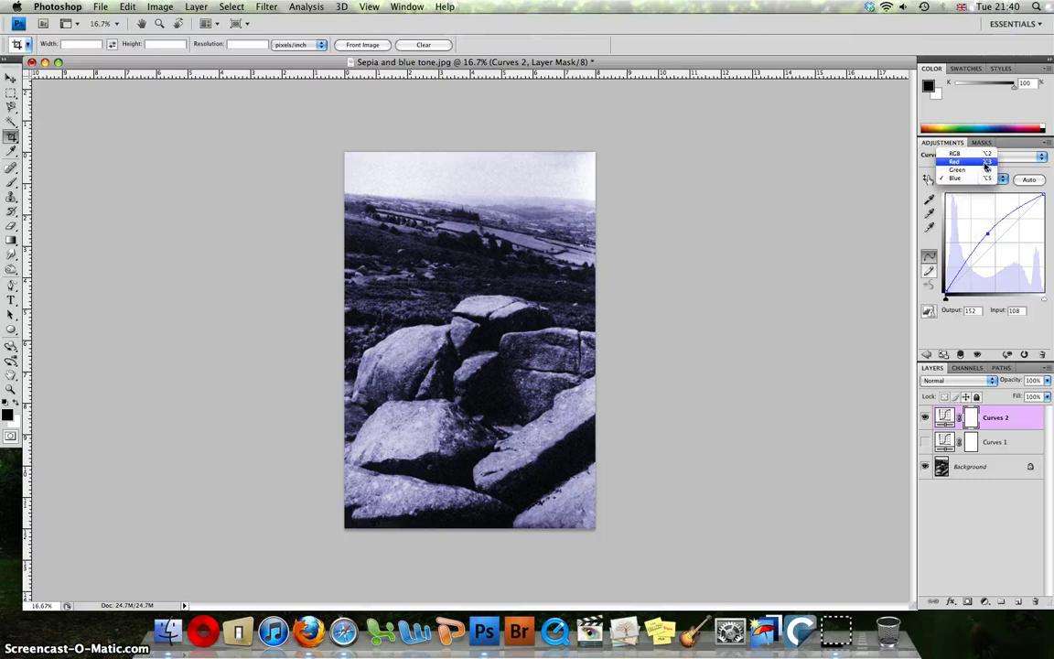
key("Return")
left_click(1007, 244)
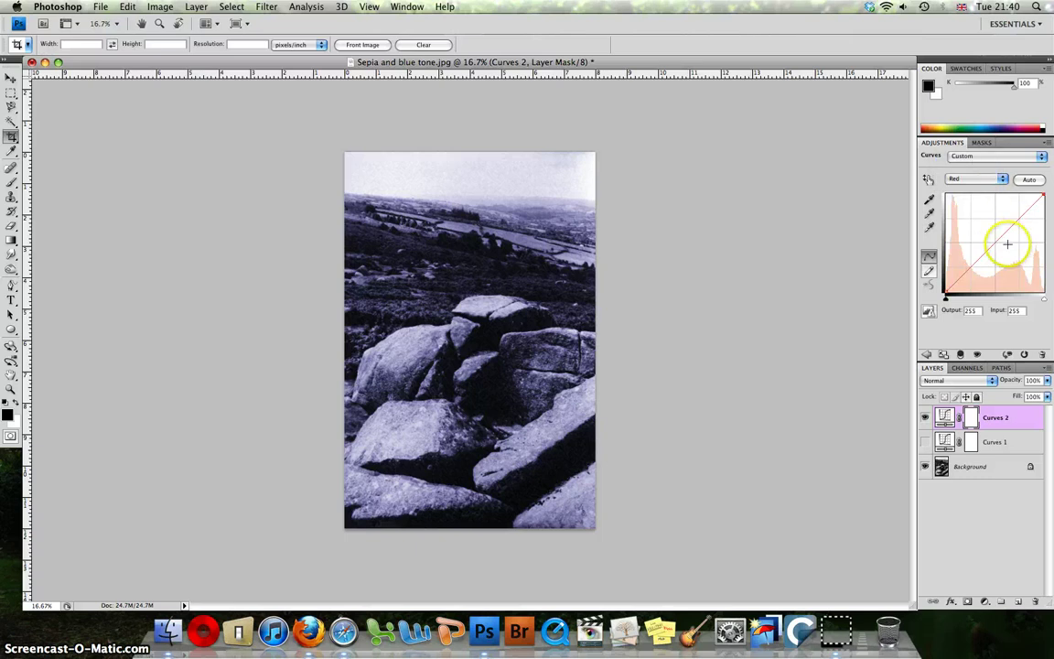
left_click_drag(995, 240, 1007, 251)
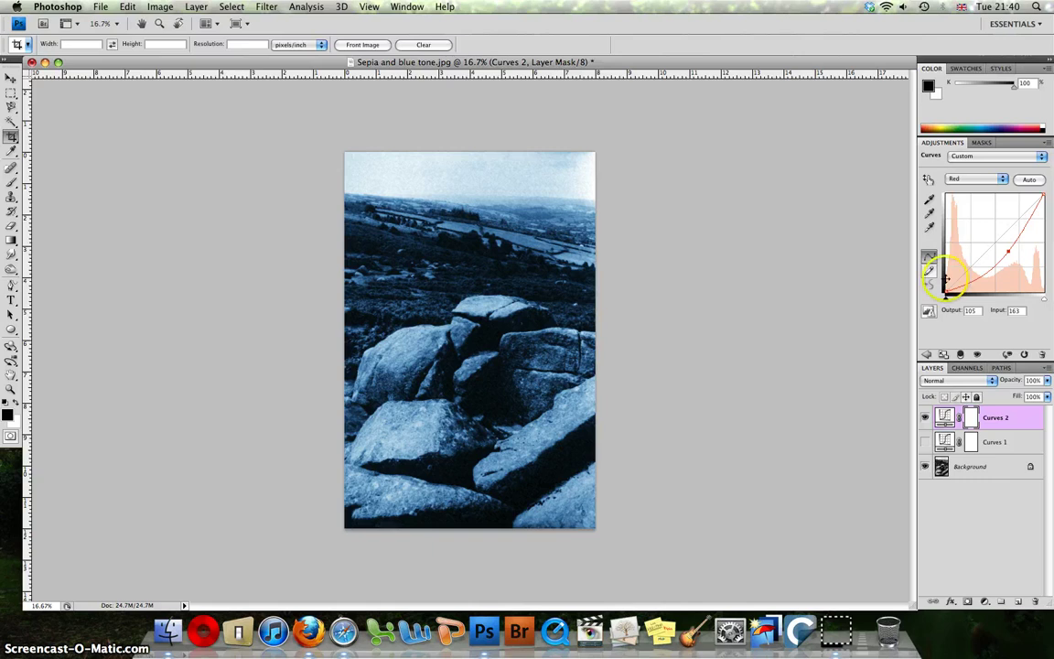
left_click(1048, 380)
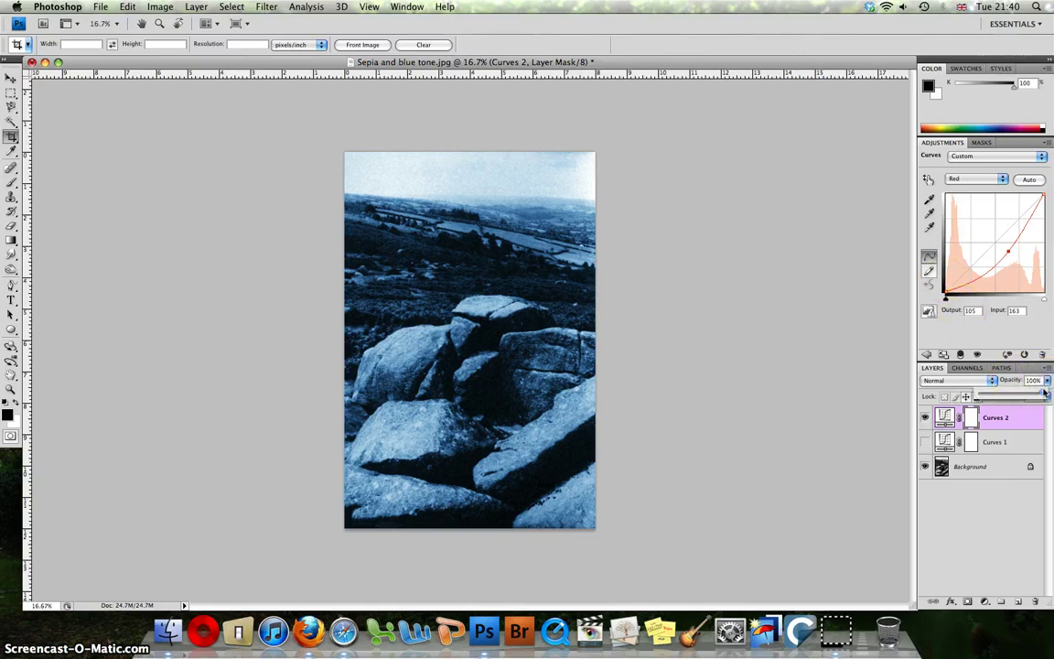
left_click_drag(1048, 381, 1018, 391)
Step: Toggle Curves 1 and Curves 2 on and off to compare, leaving both hidden
left_click(924, 418)
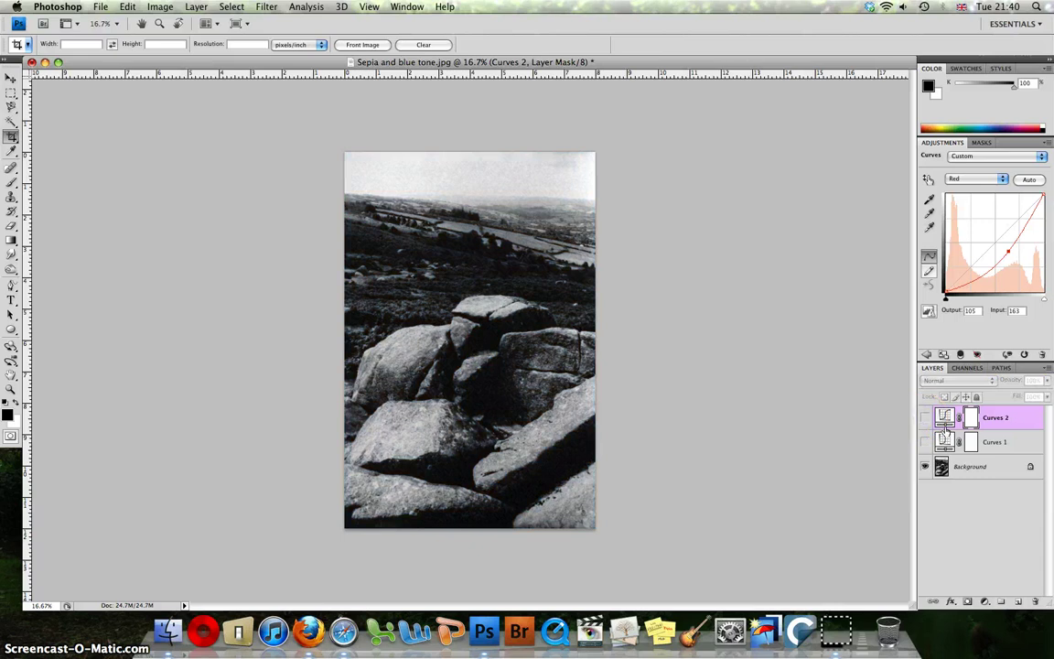
left_click(924, 442)
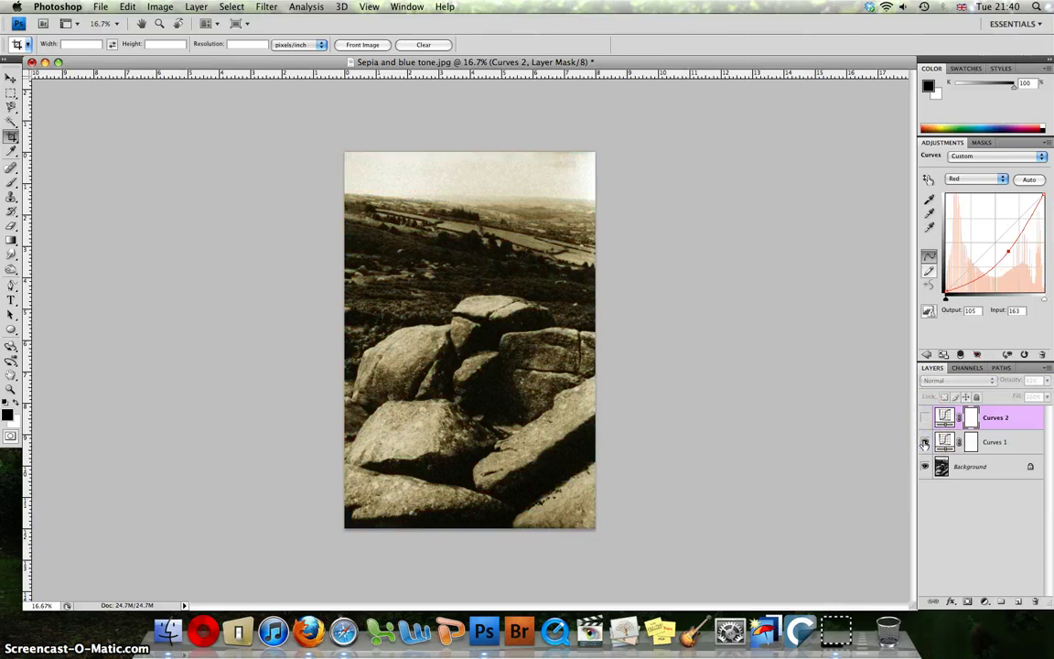
left_click(924, 442)
left_click(925, 418)
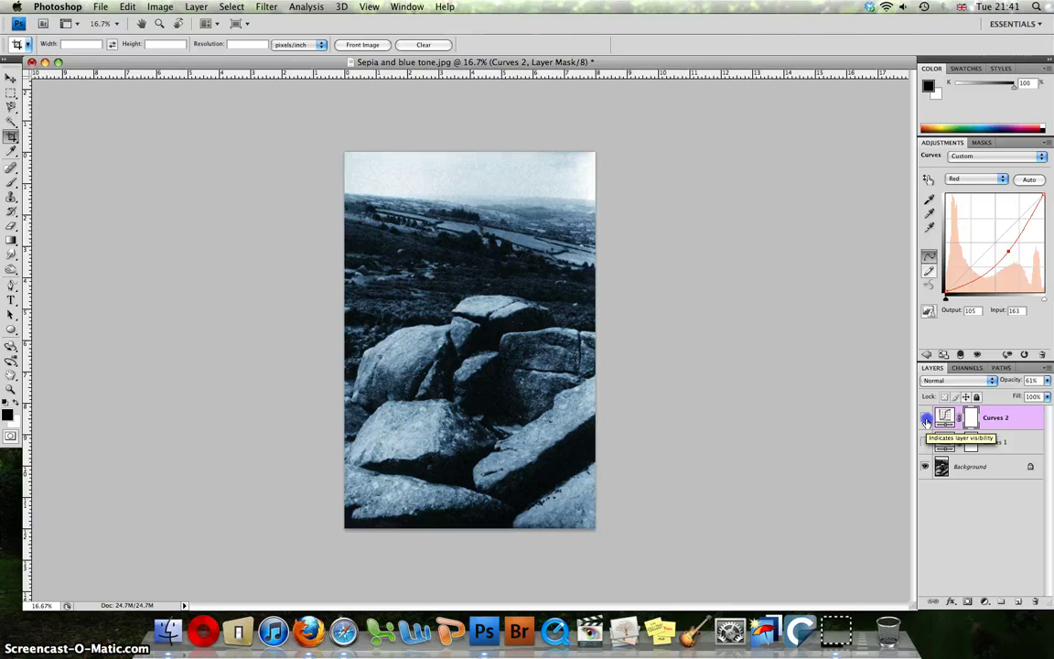
left_click(925, 419)
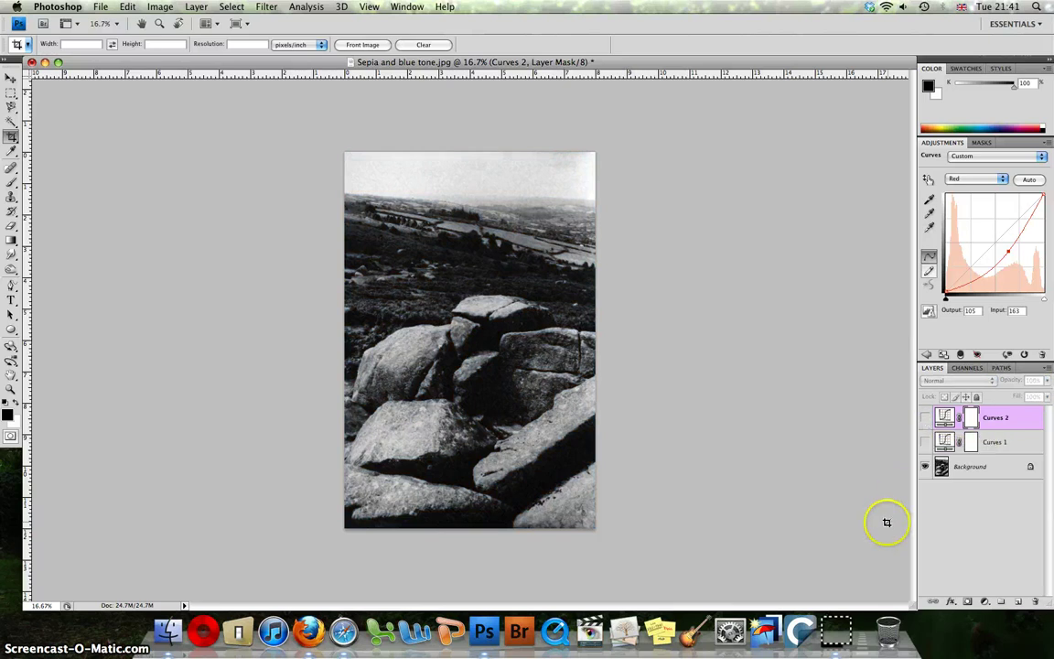